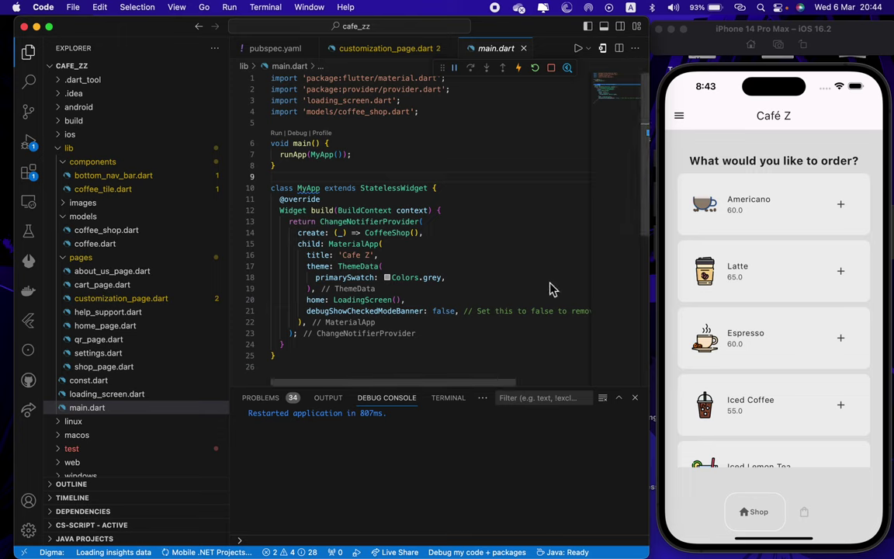
- Restart the running app and browse the Café Z order list down to French Fries and back to the start
{"action": "left_click", "coordinate": [541, 77]}
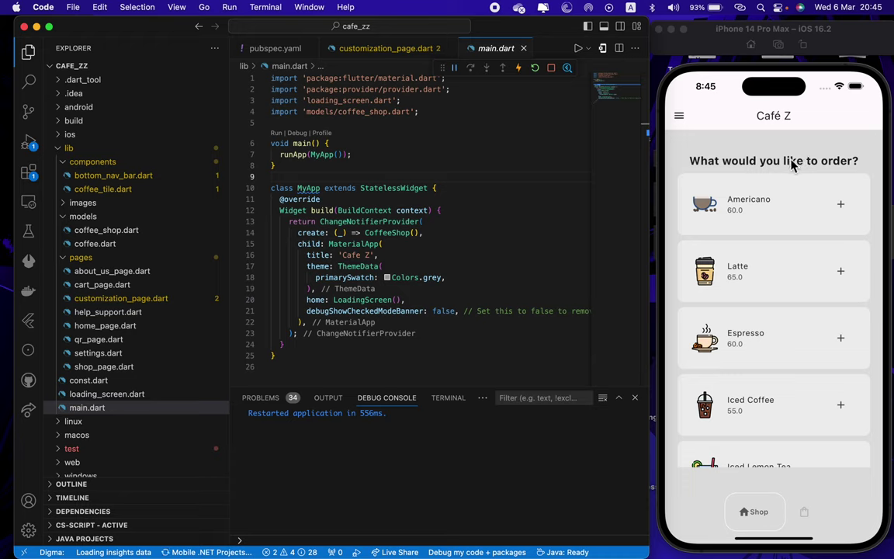
{"action": "left_click", "coordinate": [756, 355]}
{"action": "scroll", "coordinate": [756, 355], "scroll_direction": "down", "scroll_amount": 10}
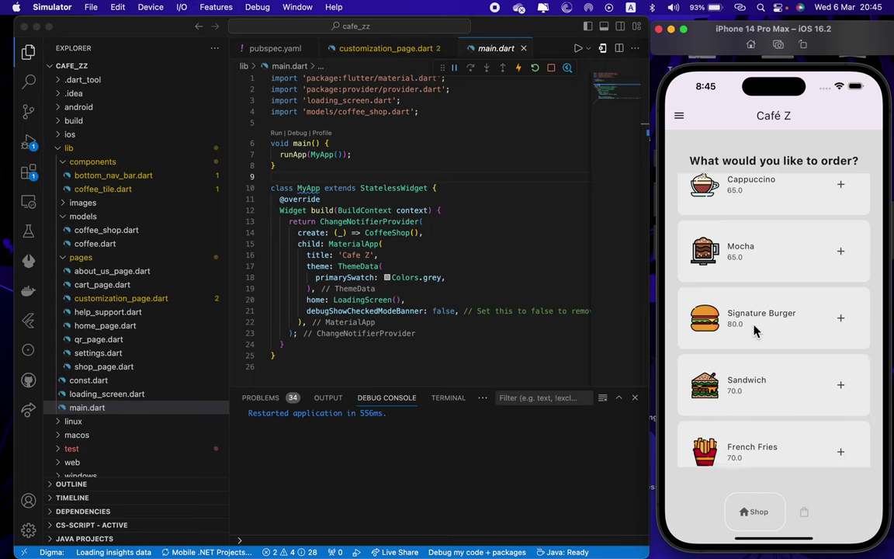
{"action": "scroll", "coordinate": [756, 249], "scroll_direction": "up", "scroll_amount": 10}
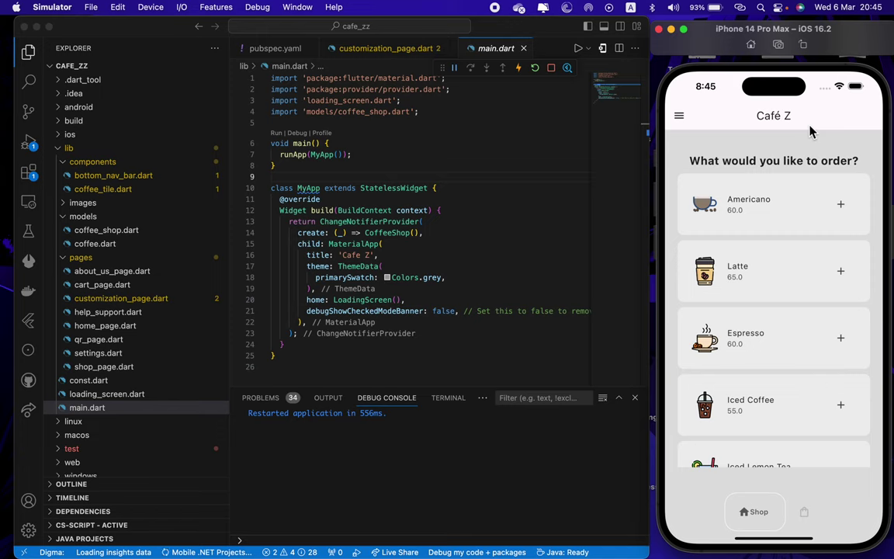
- Add a Latte to the order in the simulated app and open the cart to check it
{"action": "left_click", "coordinate": [841, 273]}
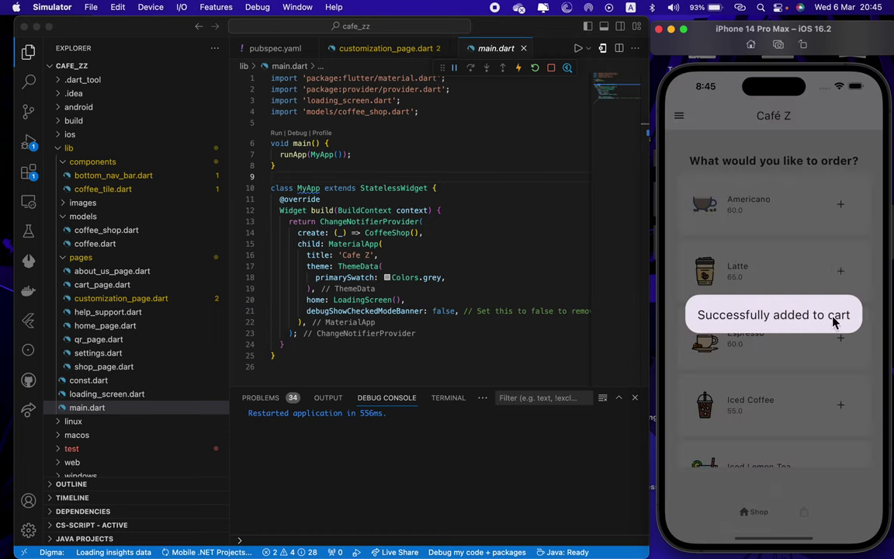
{"action": "left_click", "coordinate": [773, 423]}
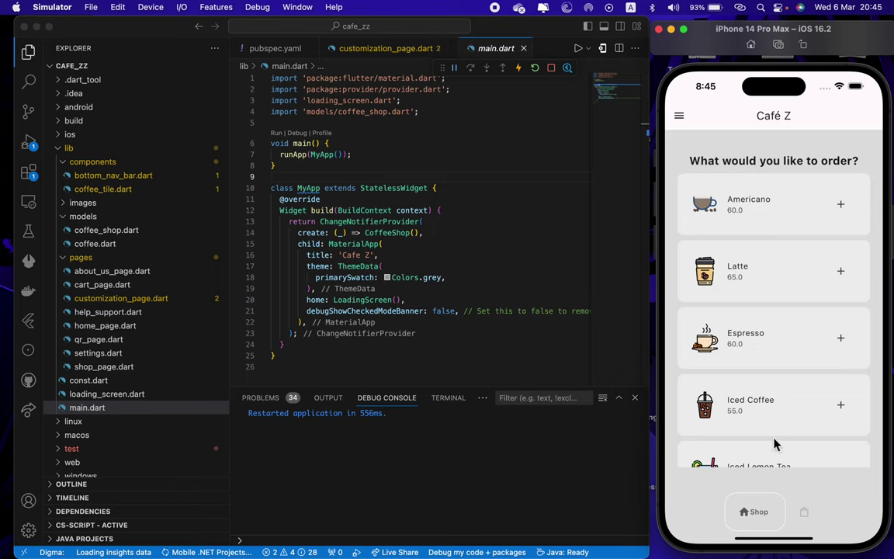
{"action": "left_click", "coordinate": [804, 514]}
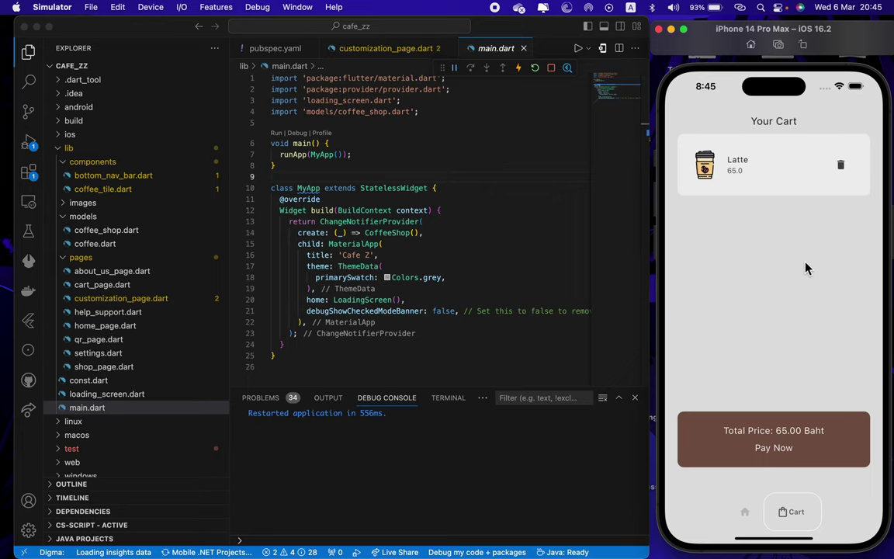
- Return to the shop, add French Fries to the order and open the cart again
{"action": "left_click", "coordinate": [745, 516]}
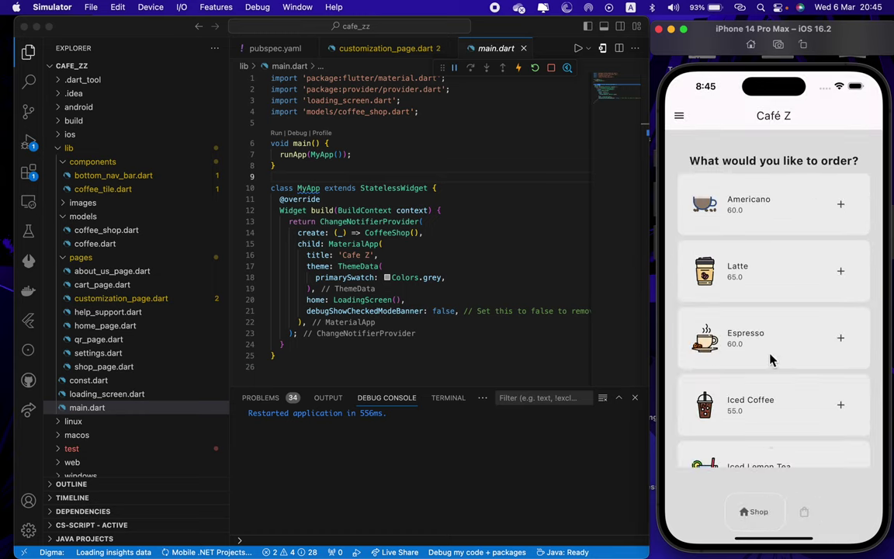
{"action": "scroll", "coordinate": [764, 361], "scroll_direction": "down", "scroll_amount": 10}
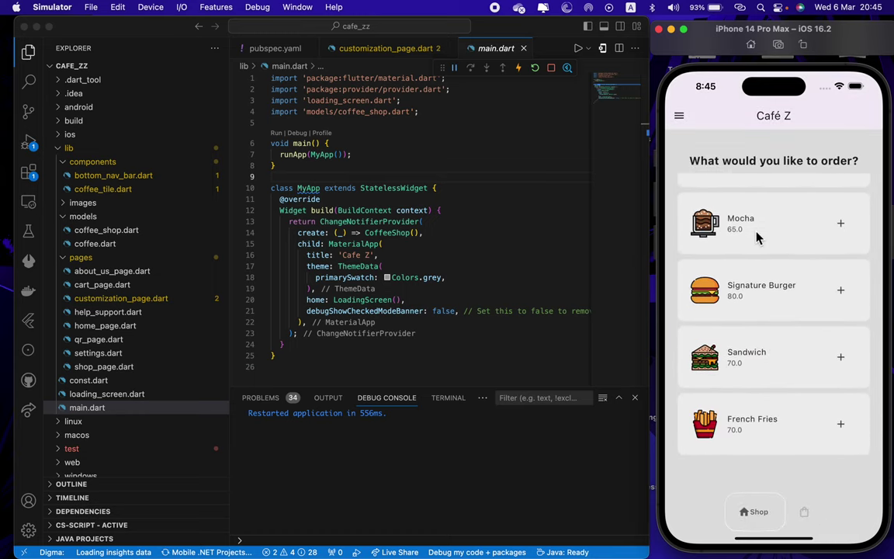
{"action": "left_click", "coordinate": [840, 435]}
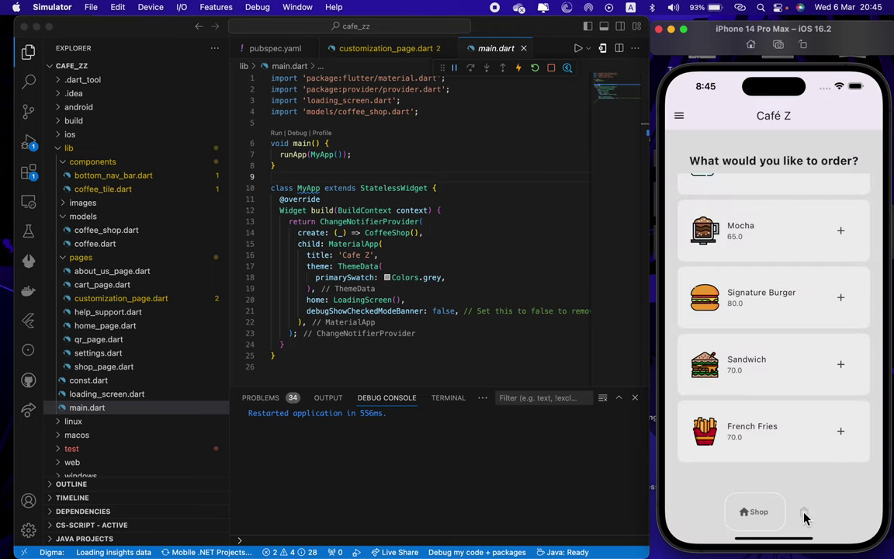
{"action": "left_click", "coordinate": [804, 515]}
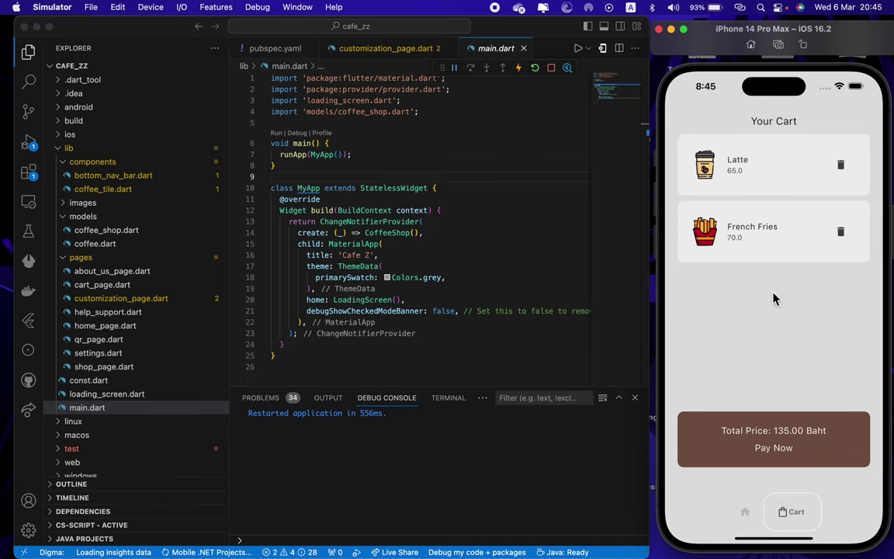
- Add a second Latte from the shop, then remove the duplicate Latte in the cart
{"action": "left_click", "coordinate": [745, 517]}
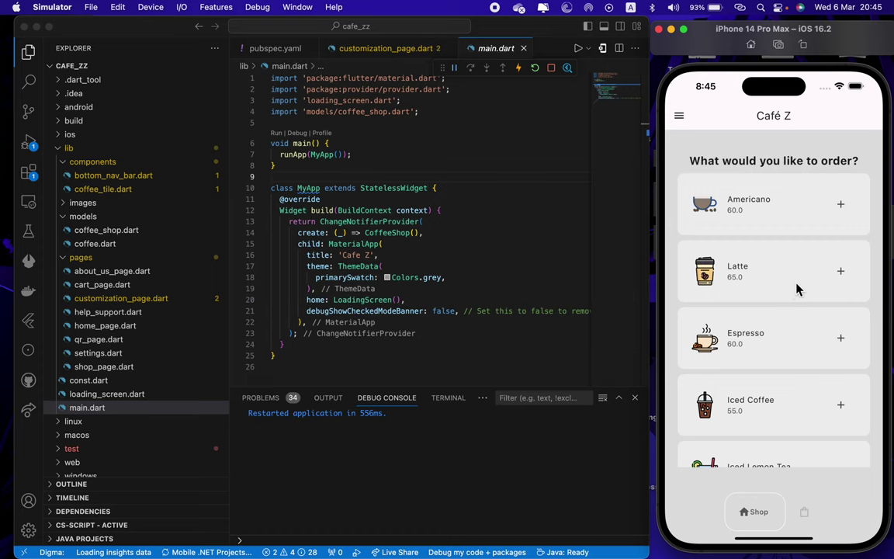
{"action": "left_click", "coordinate": [842, 275]}
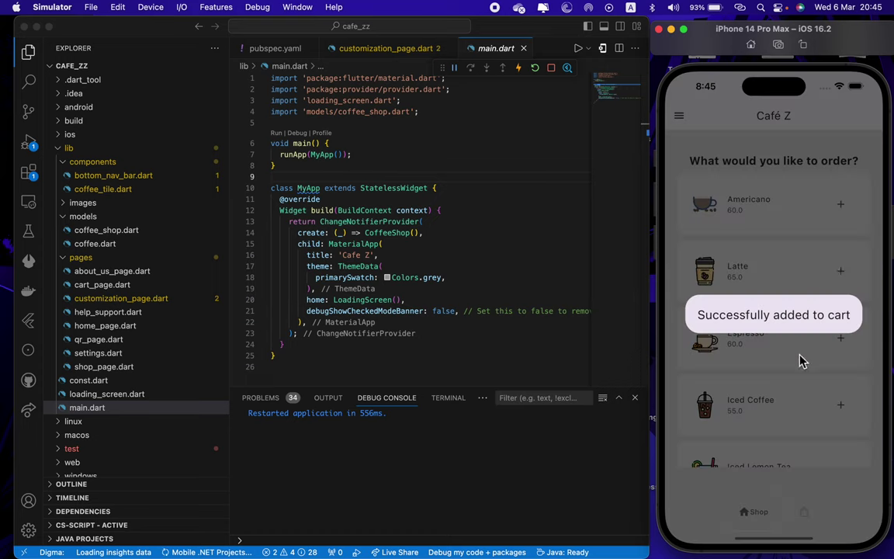
{"action": "left_click", "coordinate": [800, 515]}
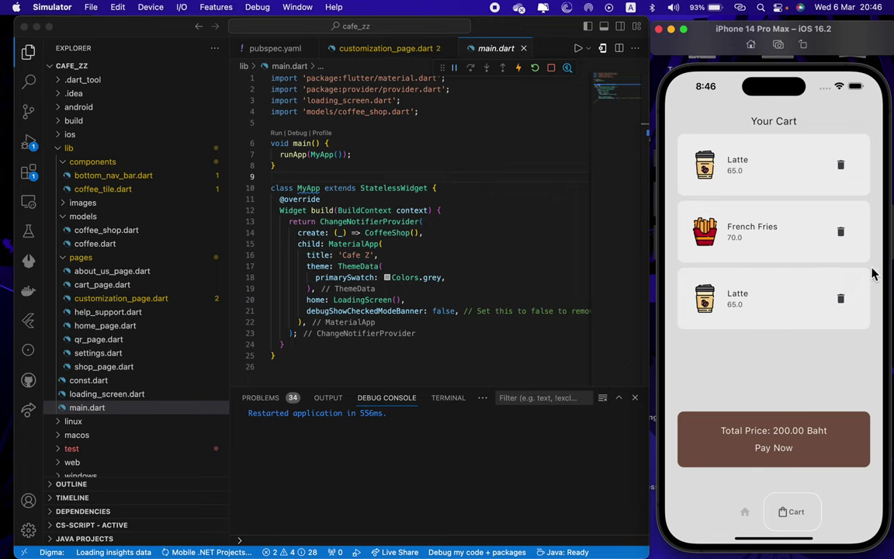
{"action": "left_click", "coordinate": [841, 301]}
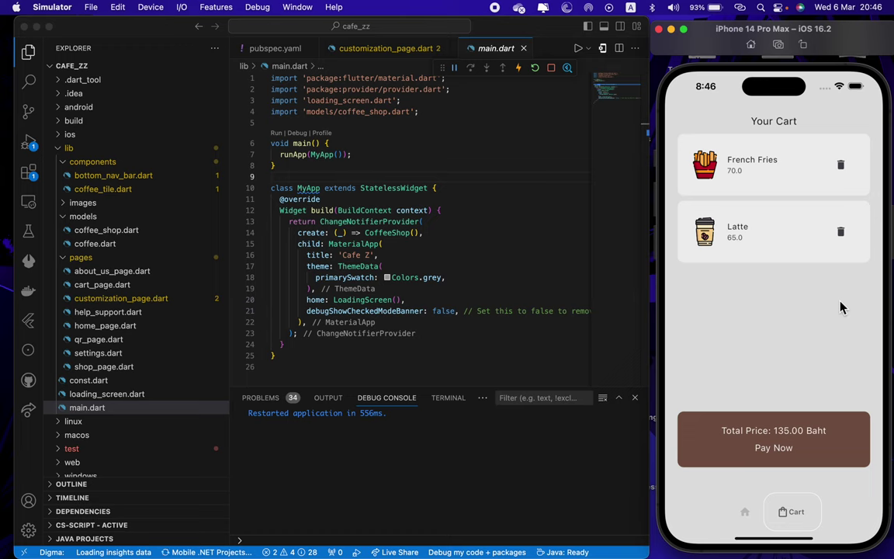
- Proceed to payment for the cart, confirm the transfer on the QR code page and dismiss the confirmation
{"action": "left_click", "coordinate": [778, 441]}
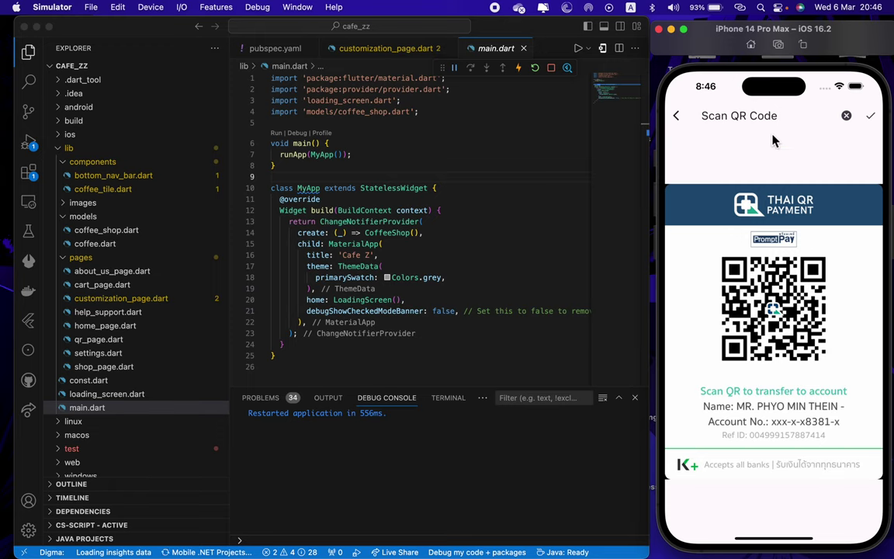
{"action": "left_click", "coordinate": [870, 117]}
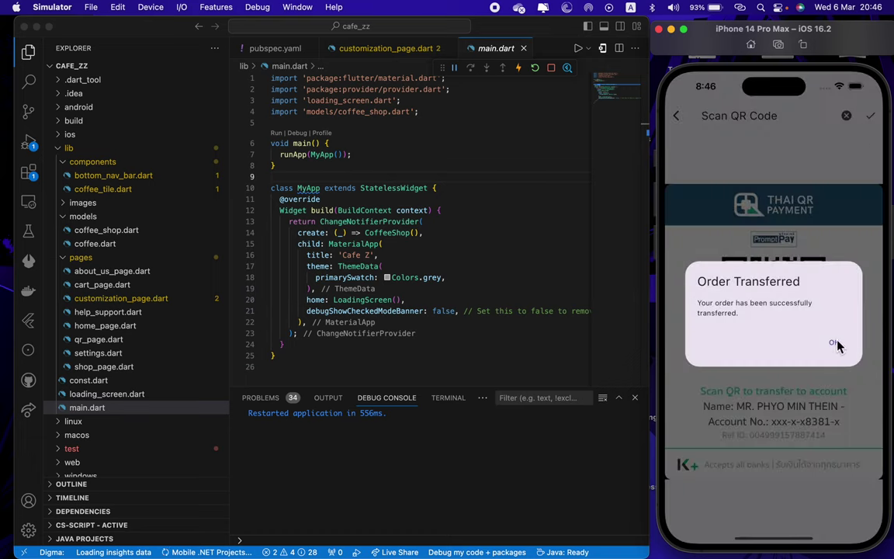
{"action": "left_click", "coordinate": [833, 344]}
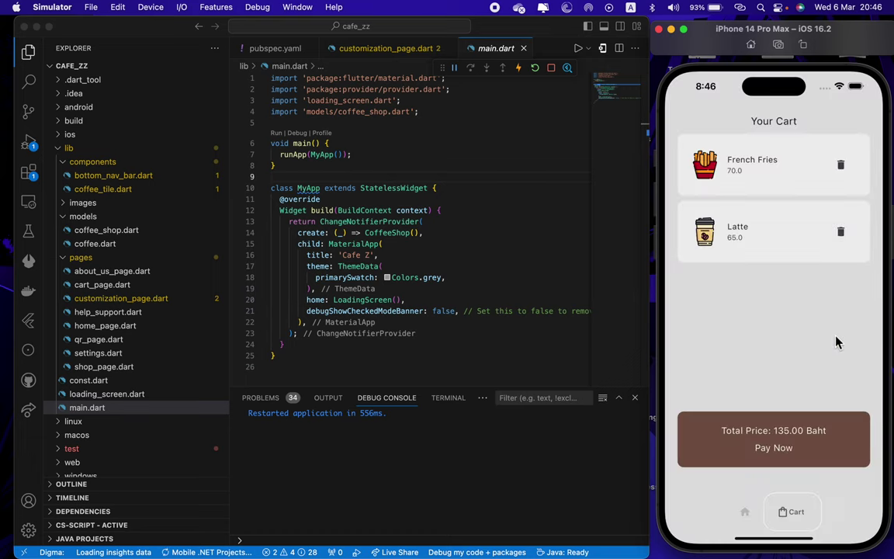
- Open the QR payment page twice more, cancelling the payment the first time and going back to the cart the second
{"action": "left_click", "coordinate": [788, 434]}
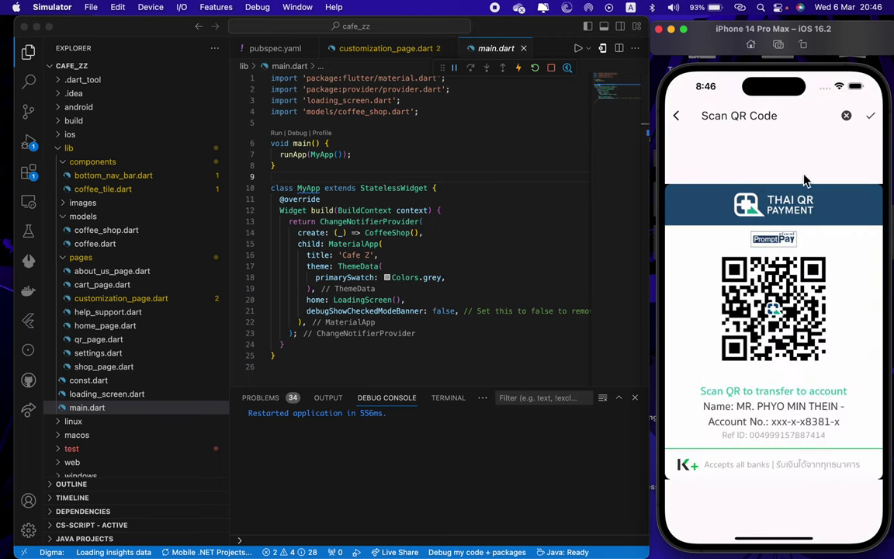
{"action": "left_click", "coordinate": [845, 116]}
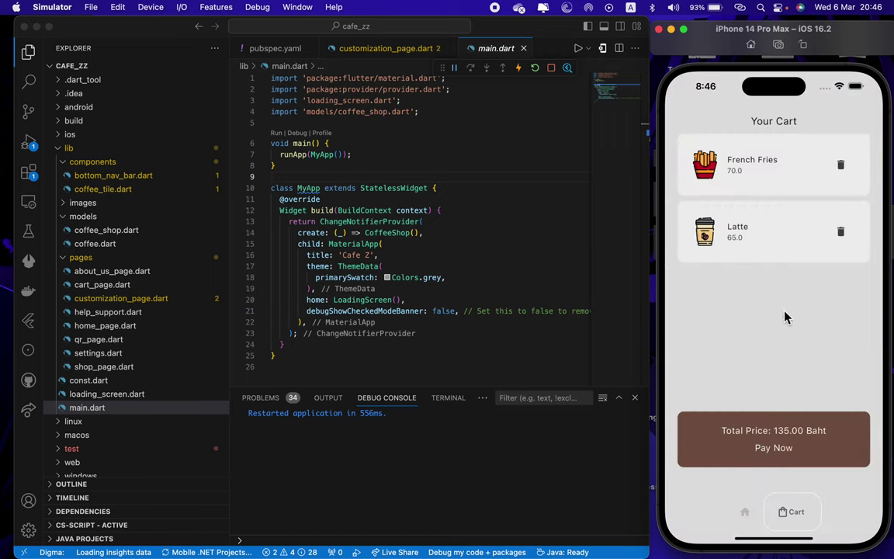
{"action": "left_click", "coordinate": [761, 440]}
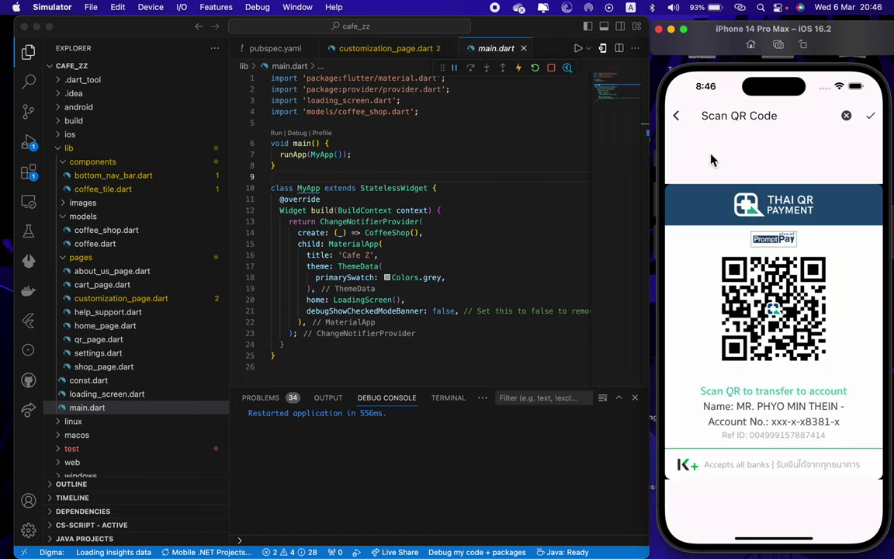
{"action": "left_click", "coordinate": [679, 118]}
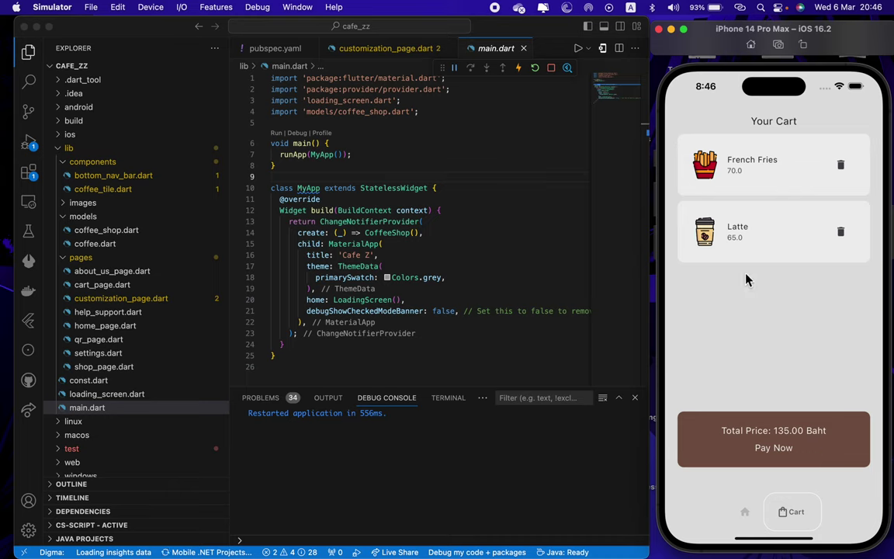
- Open the app's Settings page from the shop, switch Enable Notifications on and off again, and return to the shop
{"action": "left_click", "coordinate": [744, 515]}
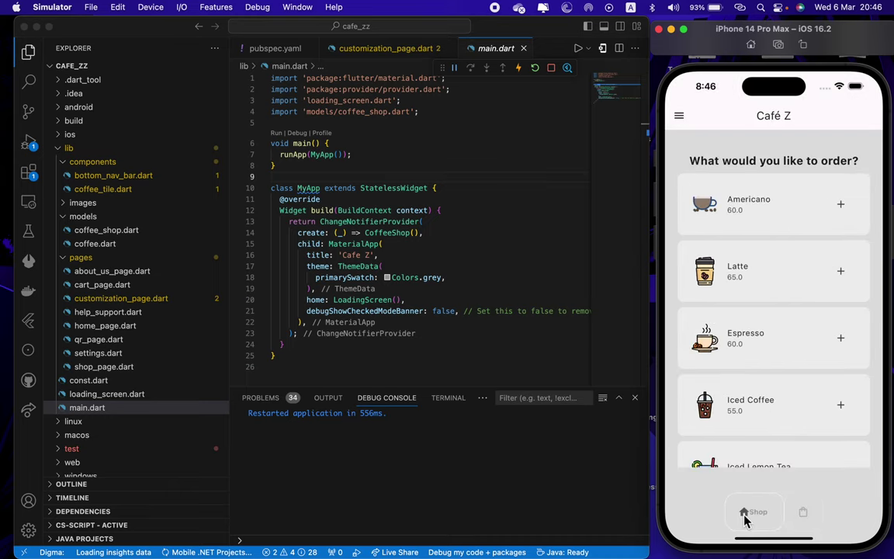
{"action": "left_click", "coordinate": [679, 118]}
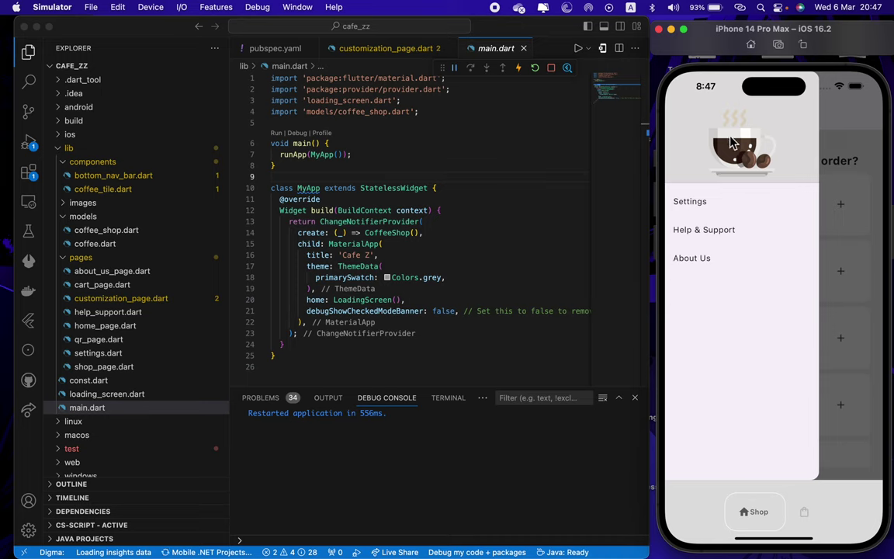
{"action": "left_click", "coordinate": [693, 204]}
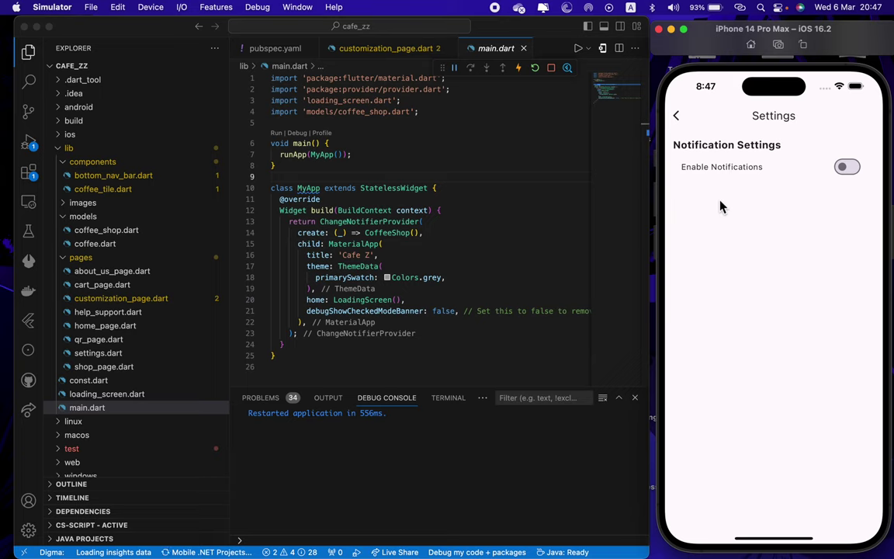
{"action": "left_click", "coordinate": [844, 173]}
{"action": "left_click", "coordinate": [851, 176]}
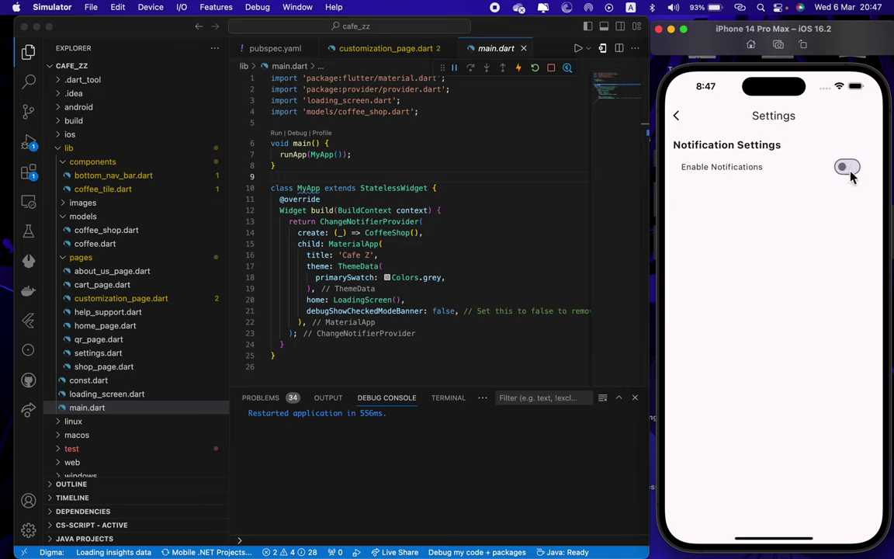
{"action": "left_click", "coordinate": [677, 116]}
- View the app's Help & Support page with its contact details and return to the shop
{"action": "left_click", "coordinate": [678, 118]}
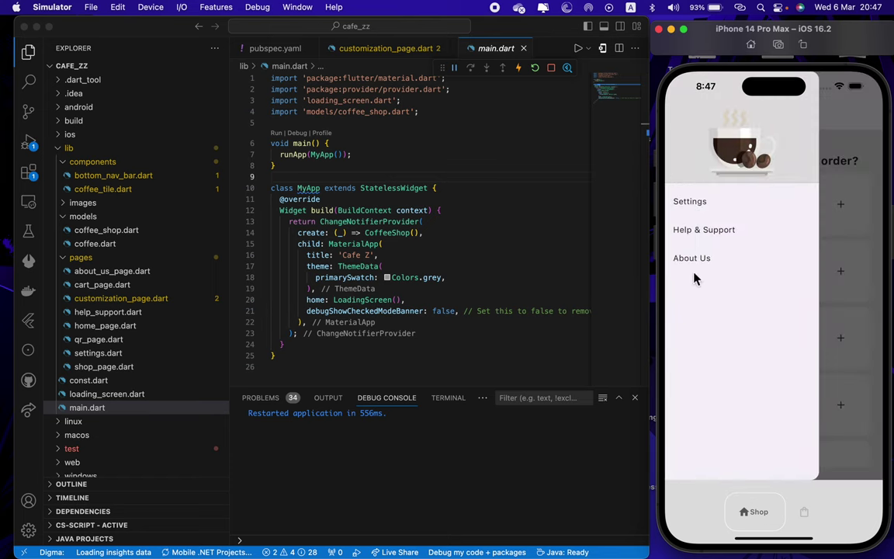
{"action": "left_click", "coordinate": [717, 233]}
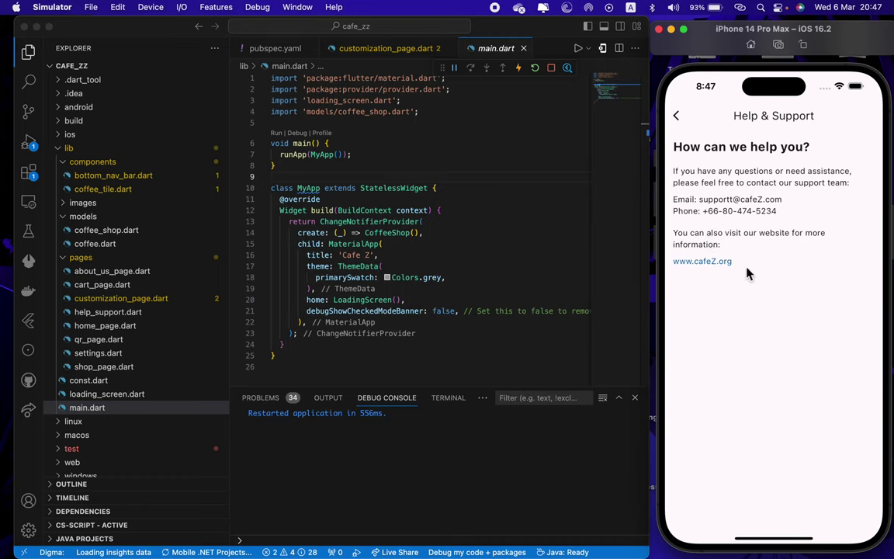
{"action": "left_click", "coordinate": [676, 117]}
- View the app's About Us page and return to the shop
{"action": "left_click", "coordinate": [678, 120]}
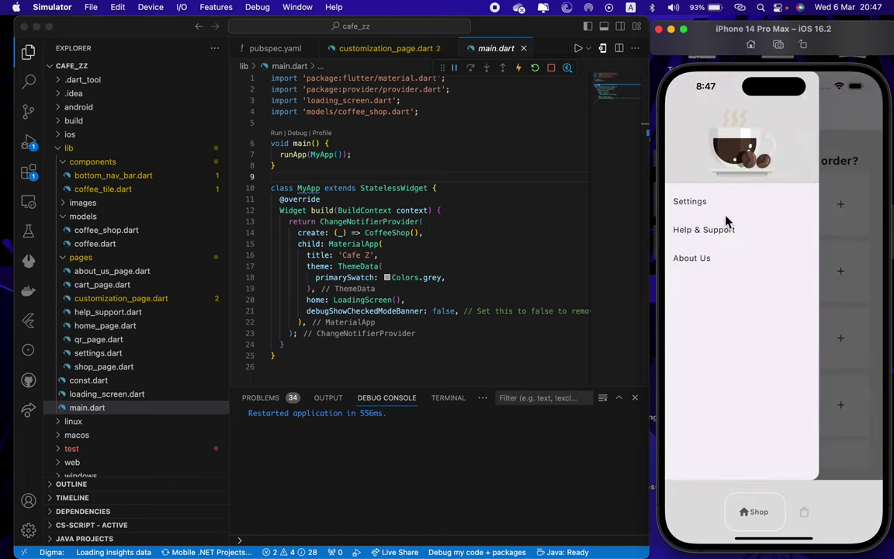
{"action": "left_click", "coordinate": [700, 261]}
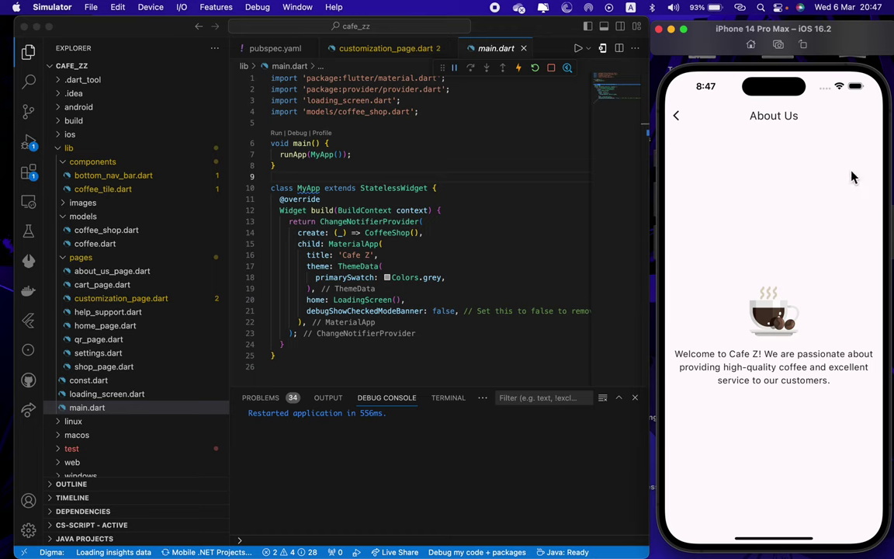
{"action": "left_click", "coordinate": [677, 115]}
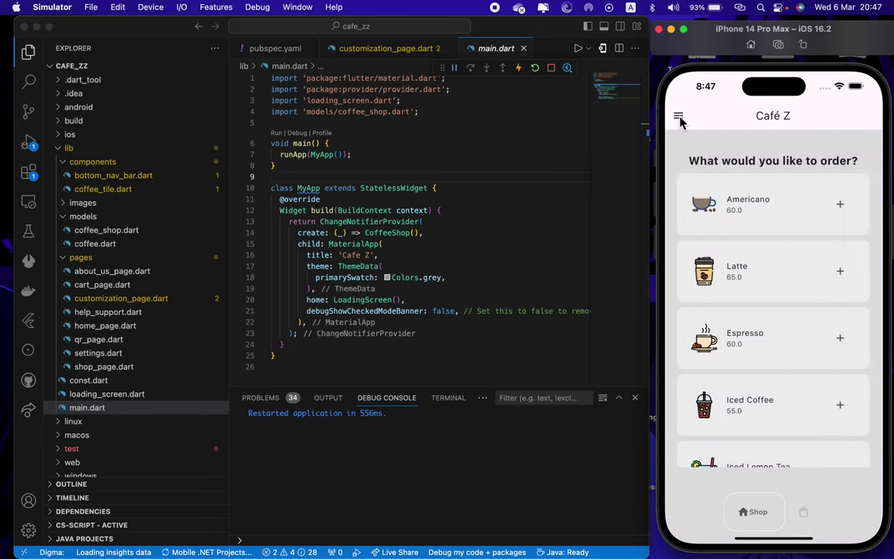